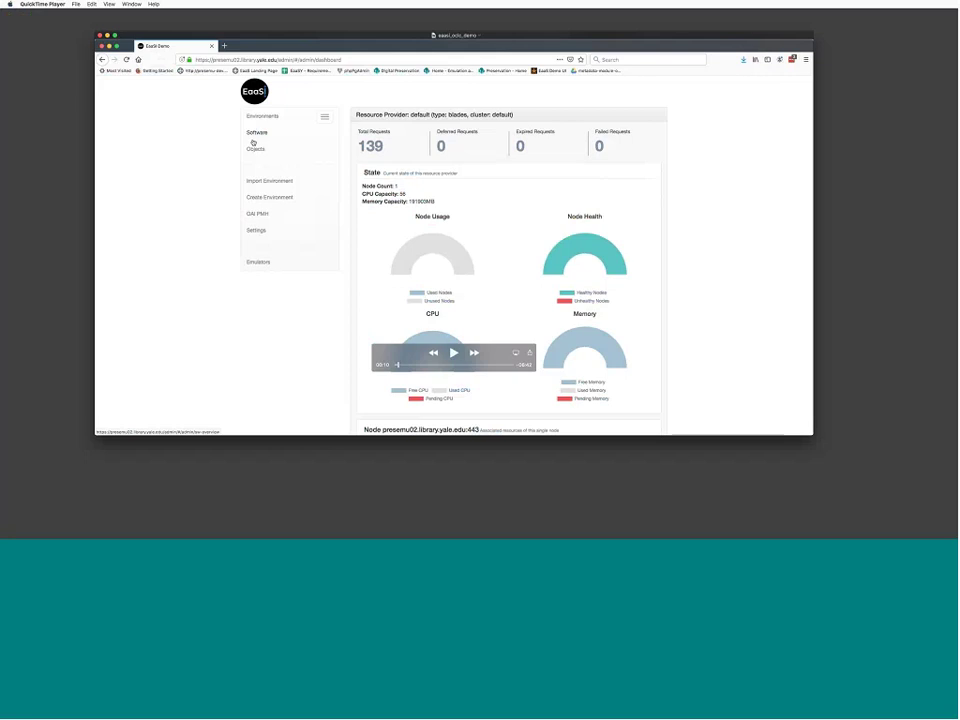
- Show the eaasi_oclc_demo recording full screen and play it through the private and public environments lists
key(ctrl+super+f)
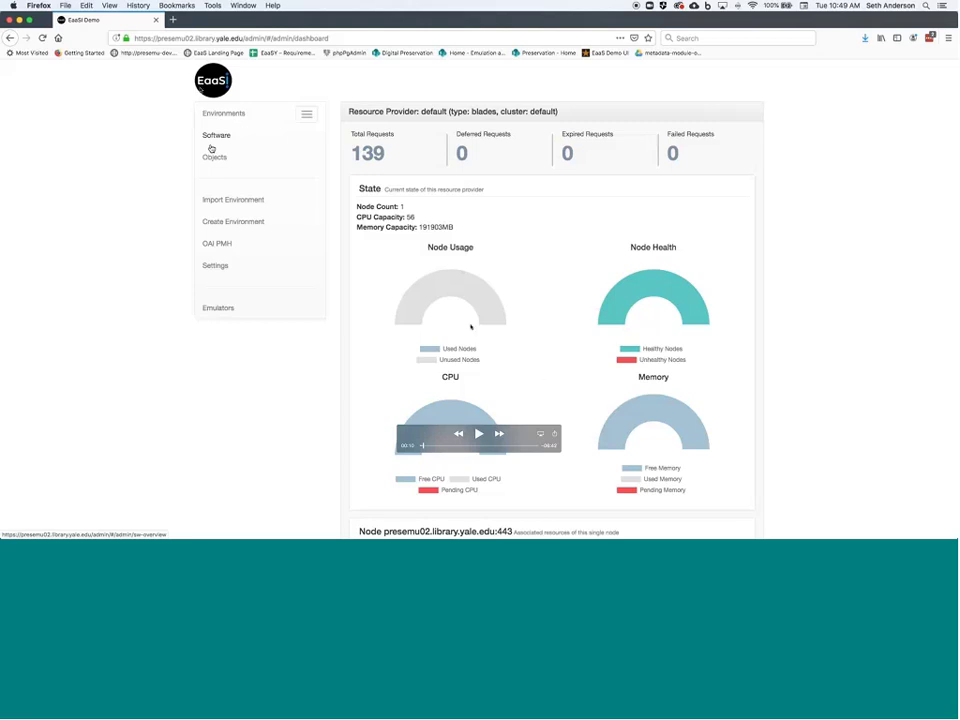
key(space)
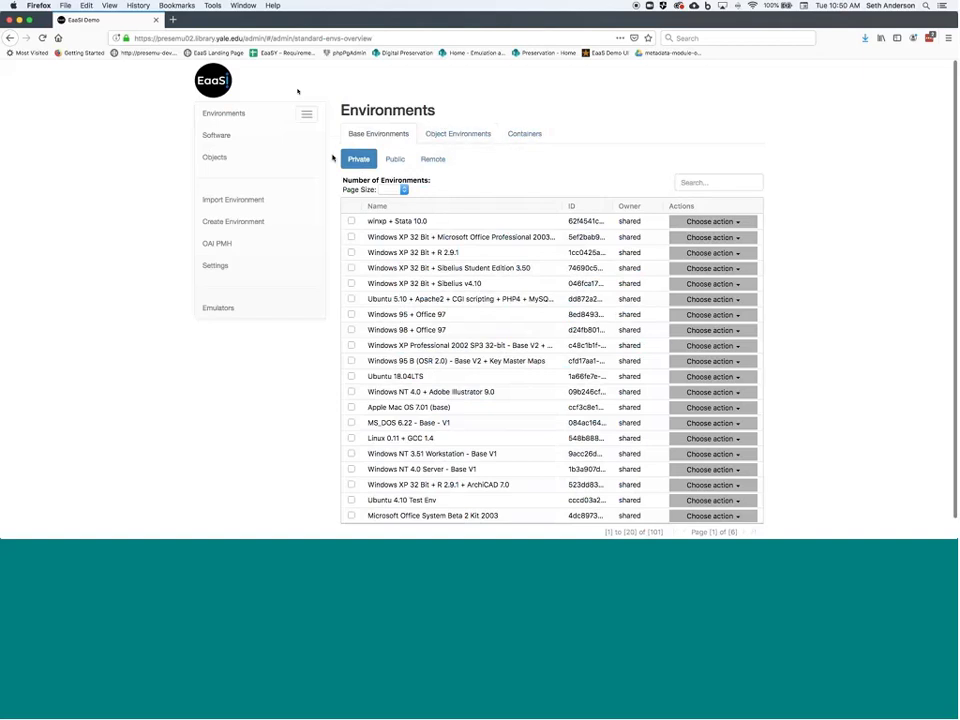
mouse_move(489, 462)
click(478, 434)
click(477, 435)
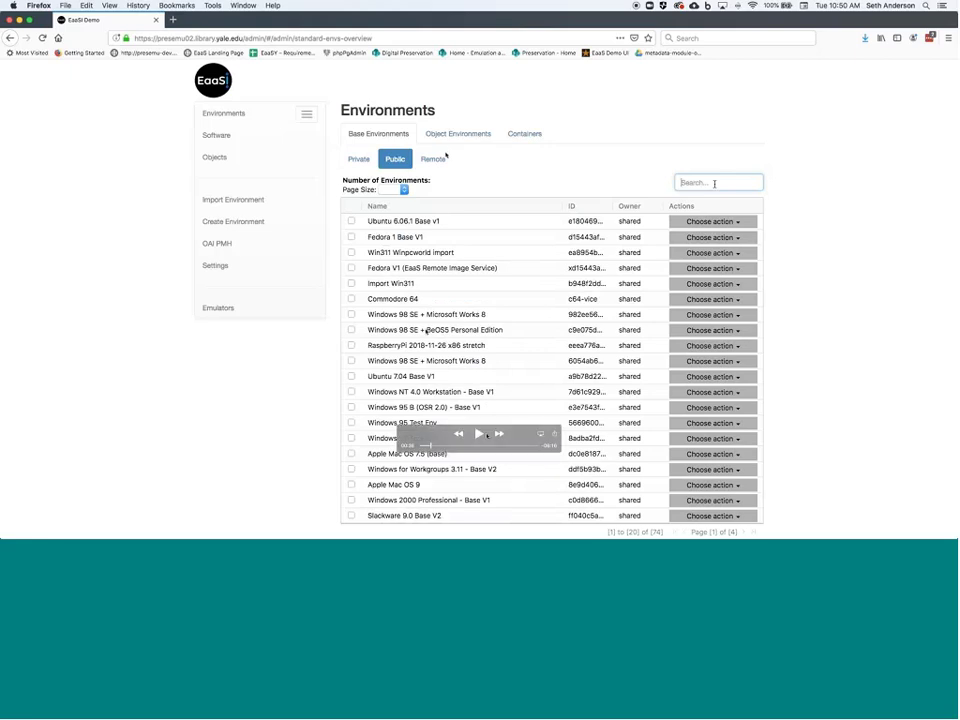
click(479, 434)
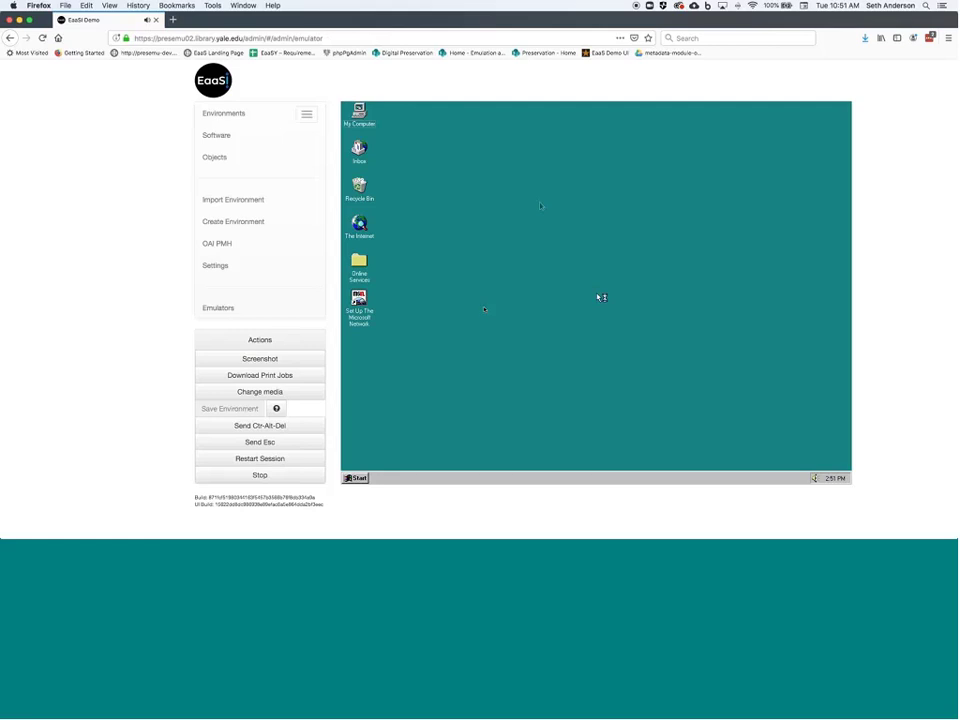
- Open the WordPerfect Suite 7 CD-ROM in drive D from My Computer on the emulated Windows desktop
click(443, 182)
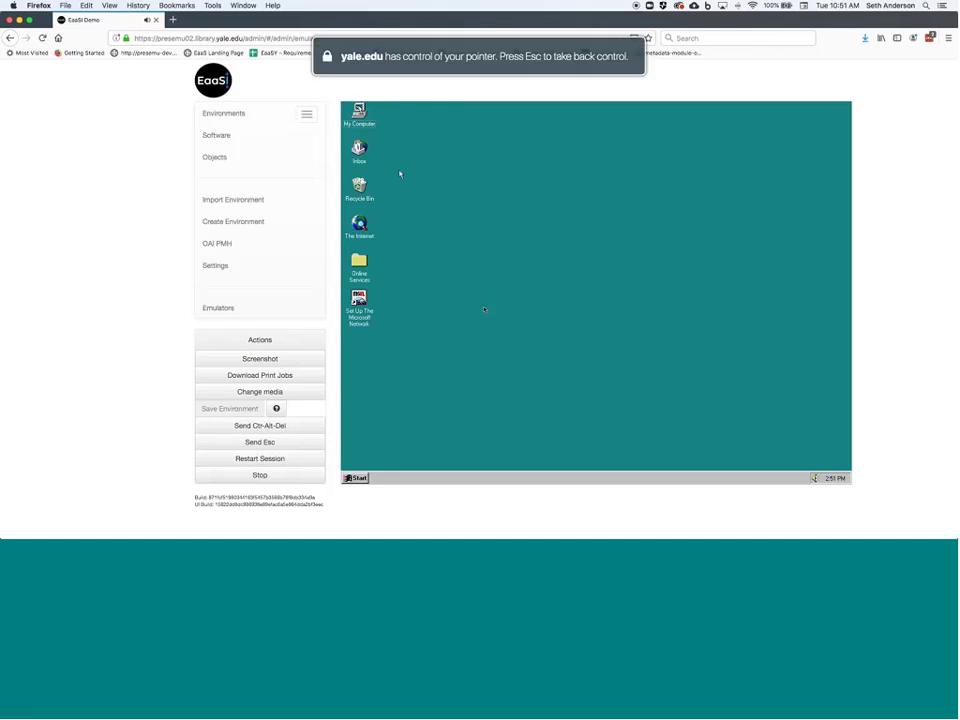
double_click(360, 113)
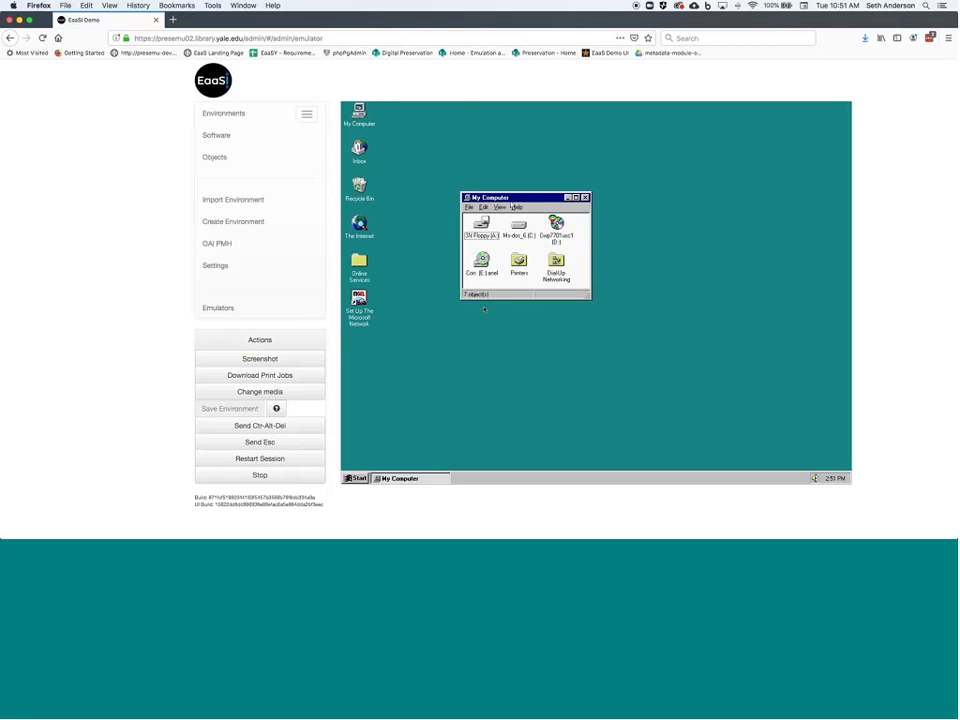
double_click(553, 223)
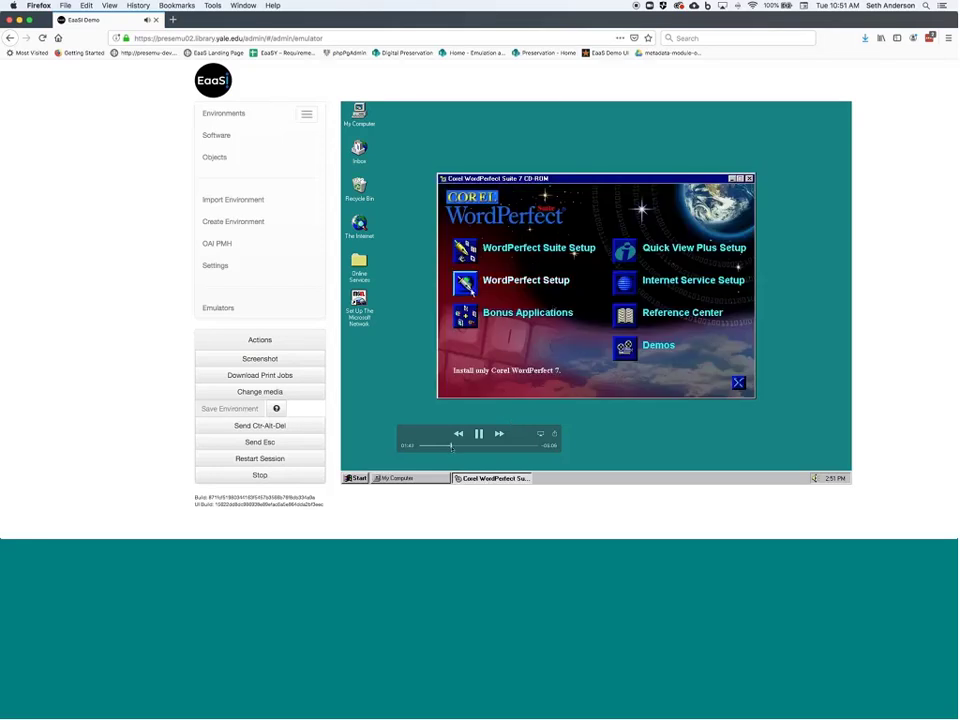
- Install only Corel WordPerfect 7 with the Compact installation type, continuing without a valid serial number, and exit the CD-ROM launcher
click(466, 284)
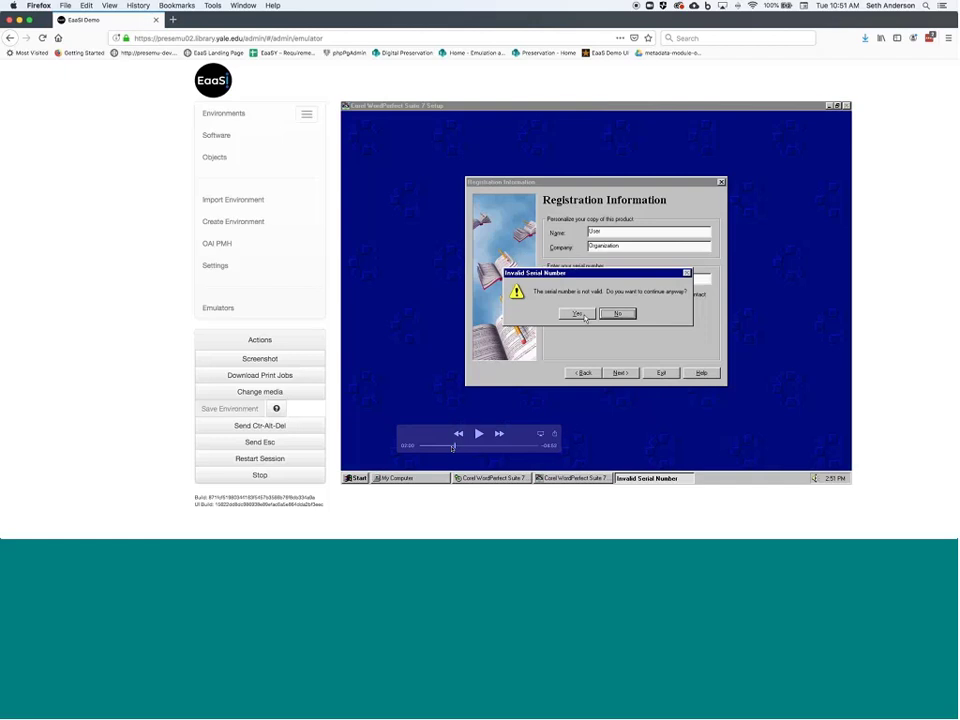
click(583, 315)
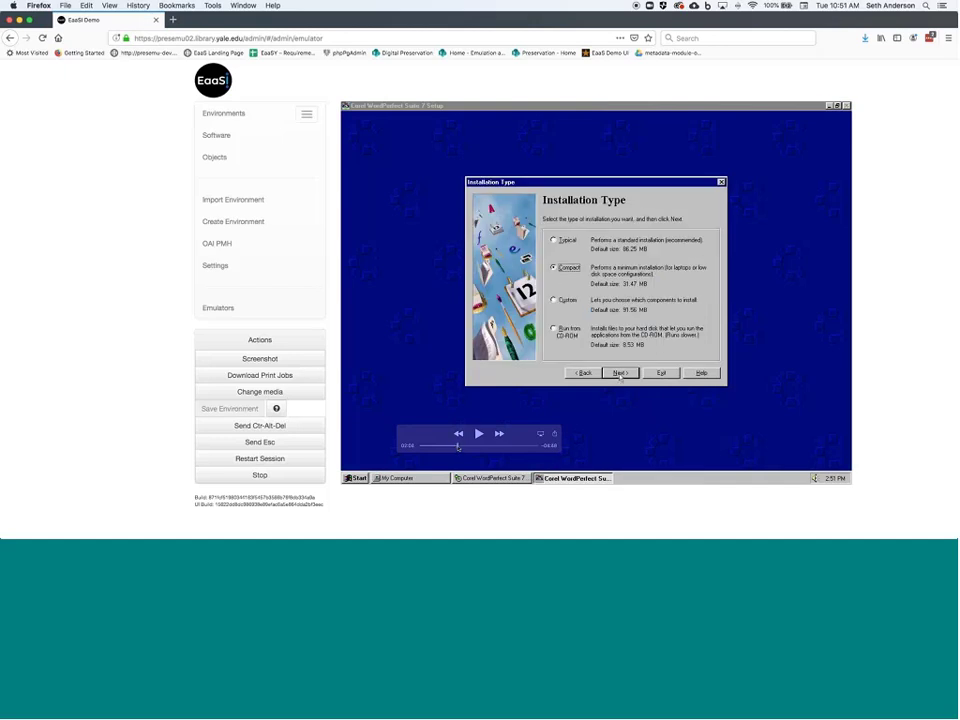
click(620, 373)
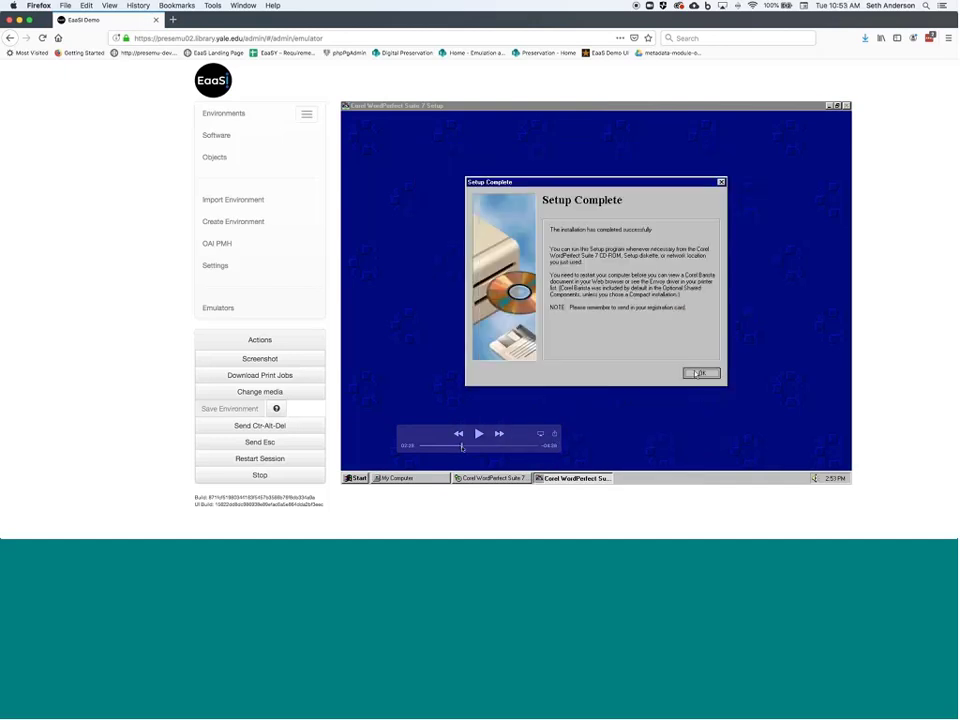
click(698, 373)
click(739, 383)
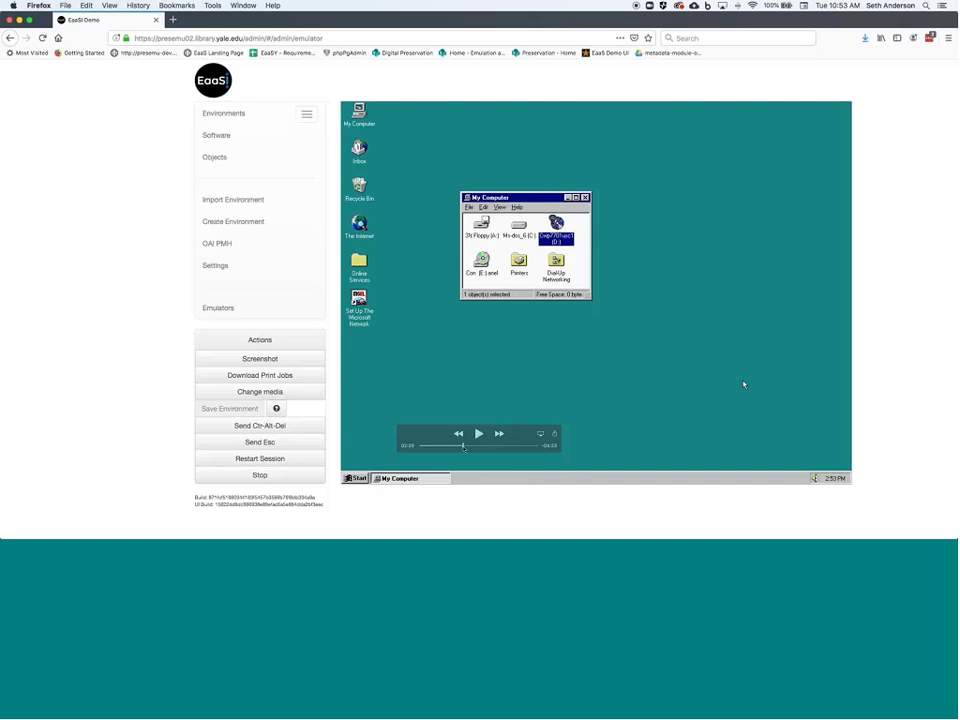
- Close the My Computer window and shut down the emulated Windows system
click(585, 197)
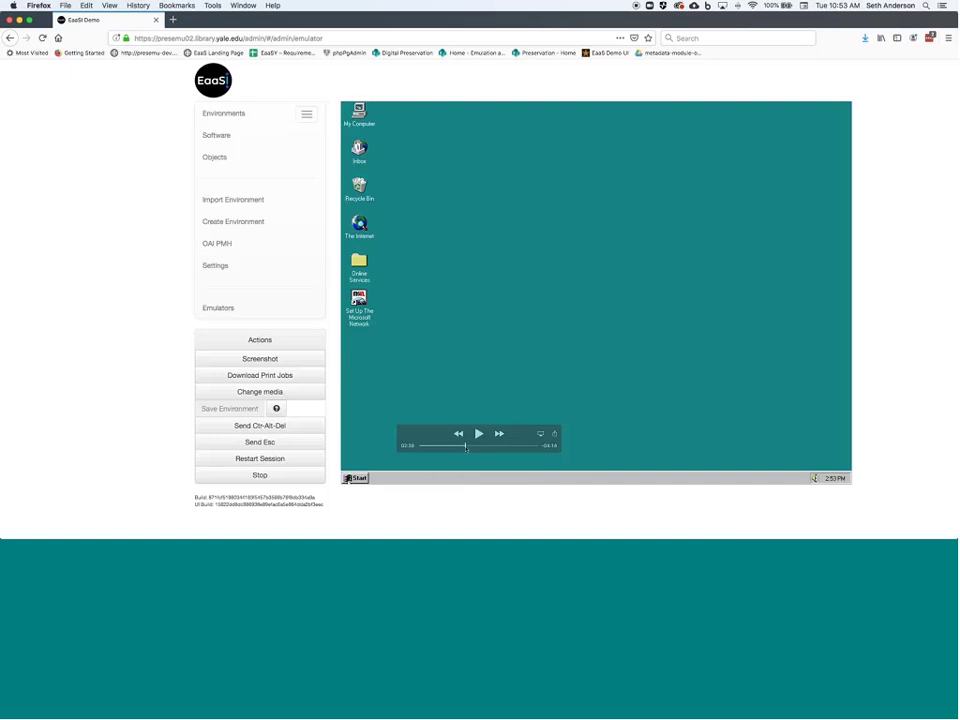
click(356, 478)
mouse_move(410, 325)
click(464, 336)
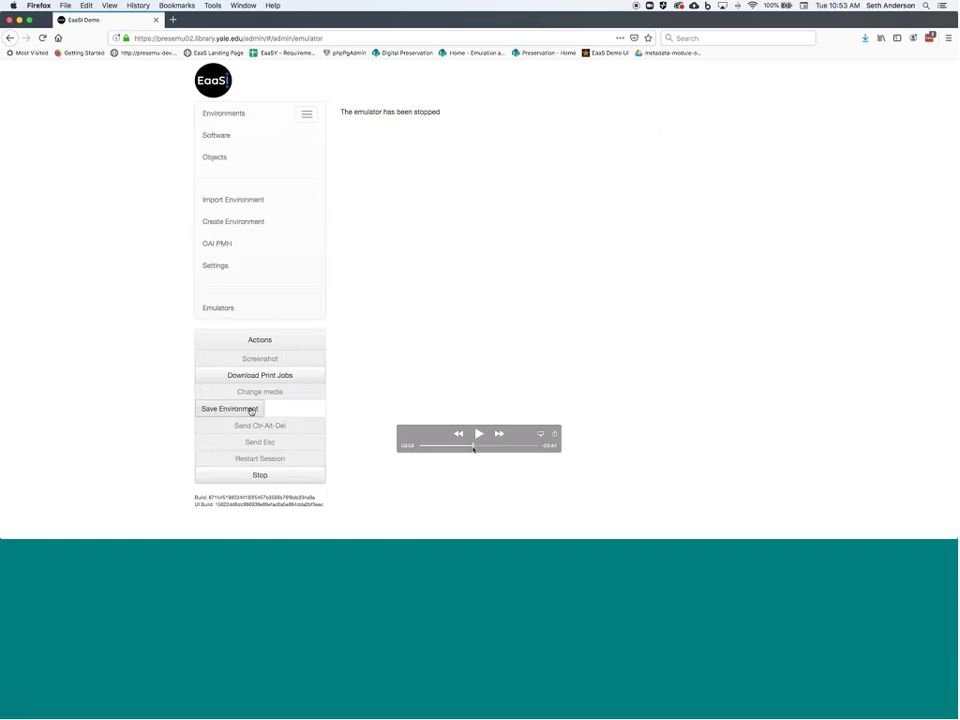
- Save the environment as a new environment named "OCLC Demo Environment" with the description "Installed Corel WordPerfect 7"
click(251, 409)
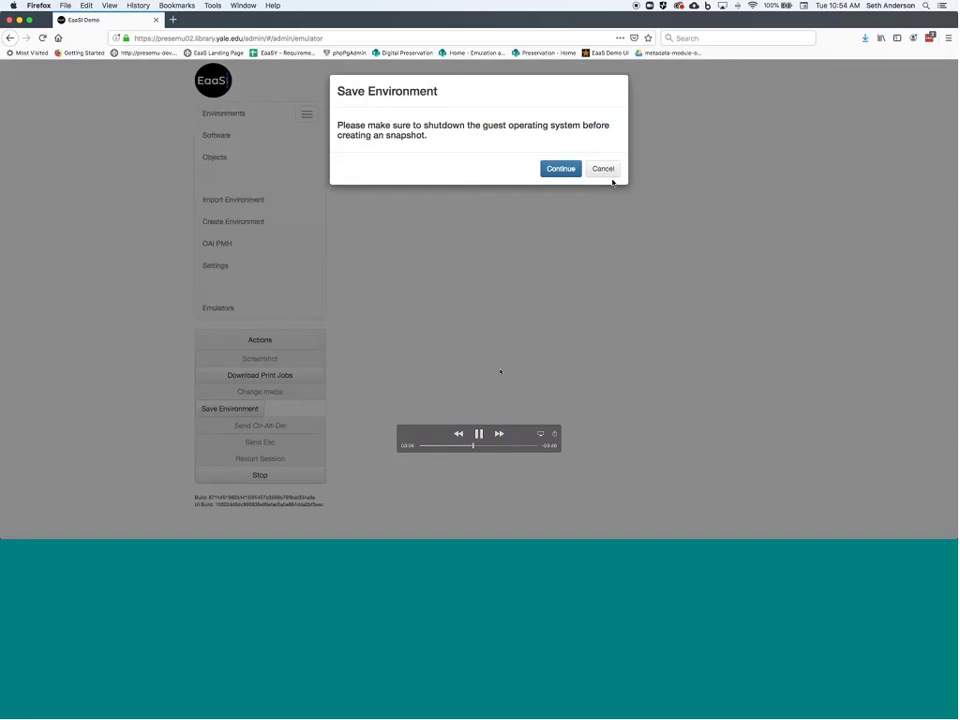
click(555, 171)
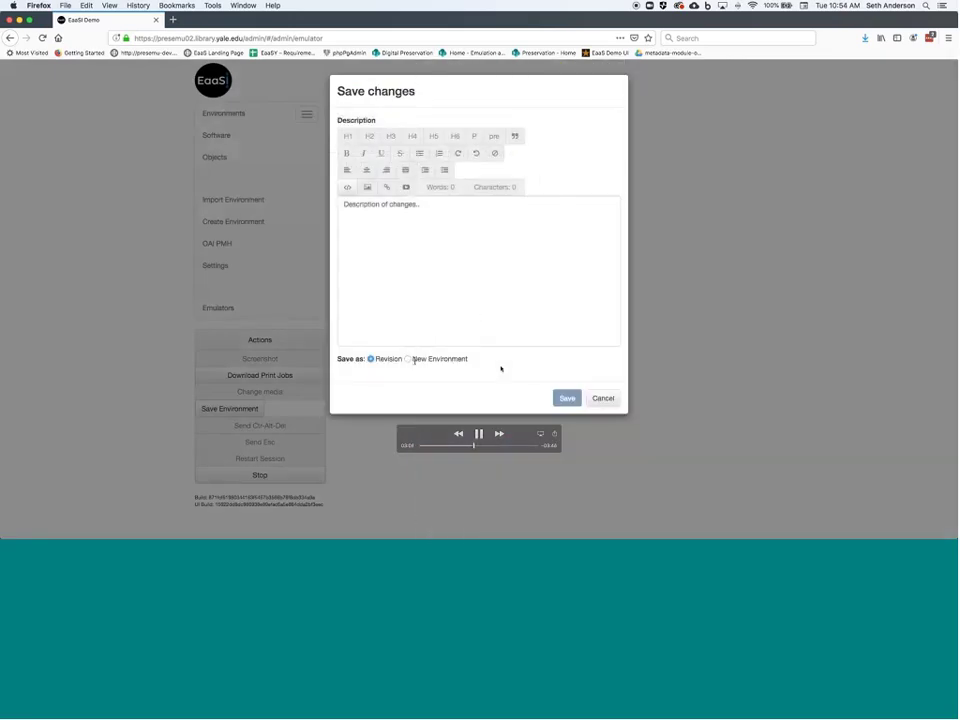
click(407, 358)
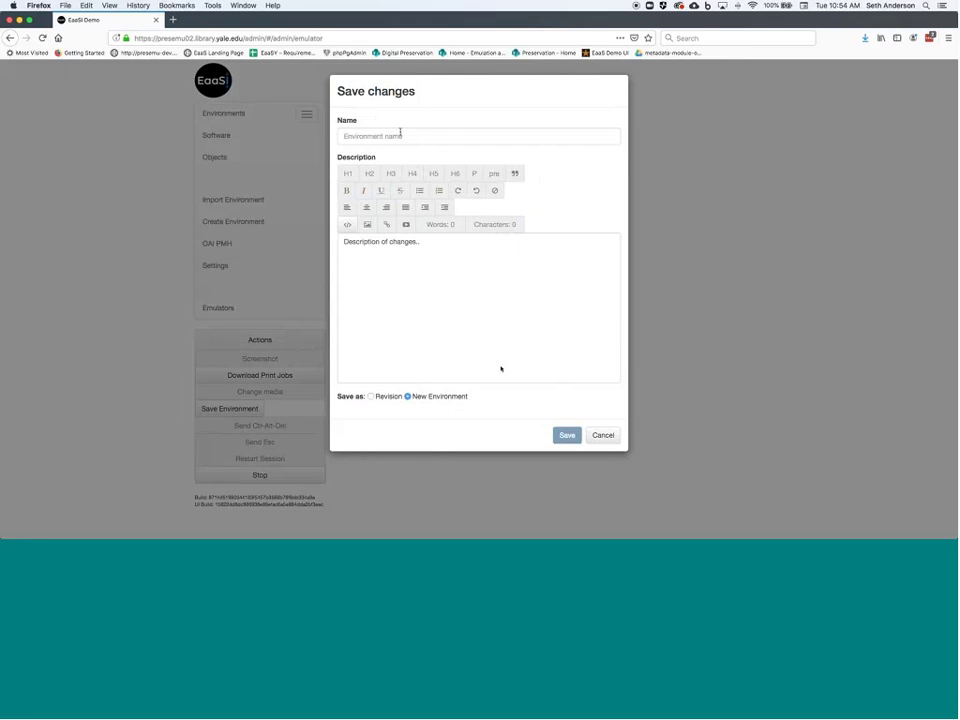
click(397, 137)
text(O)
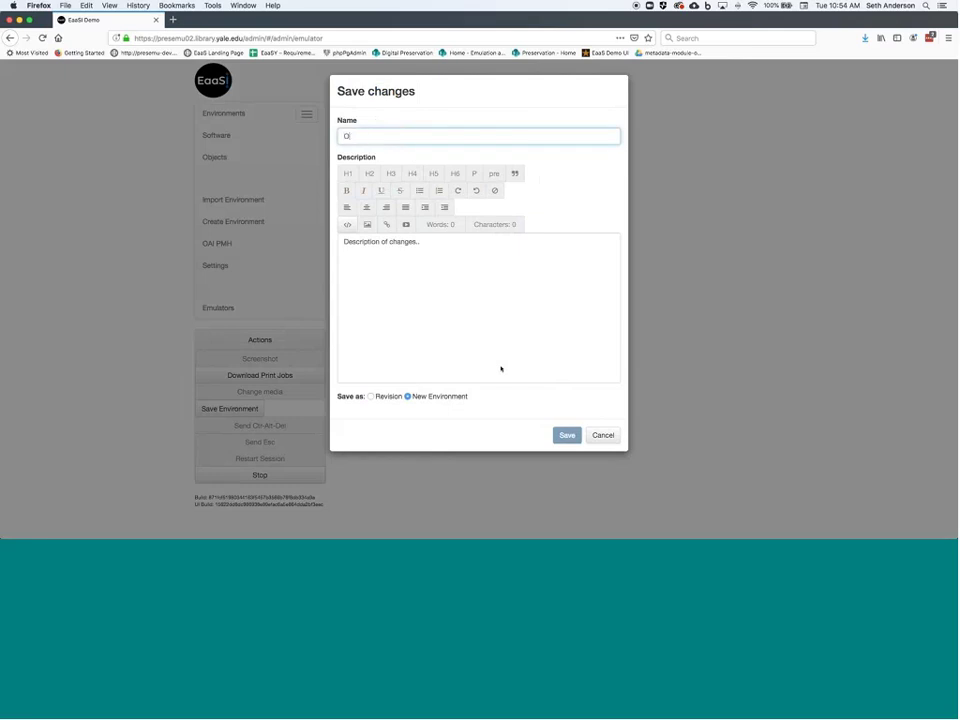
text(CLC Demo Environment)
click(501, 369)
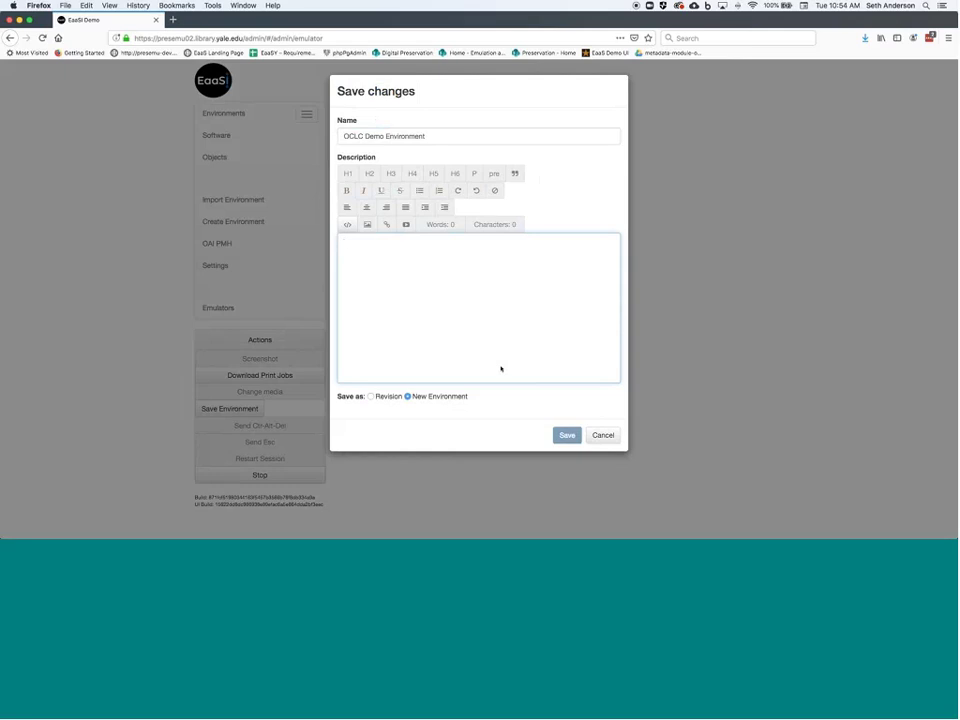
text(Installed Corel WordPerfect 7)
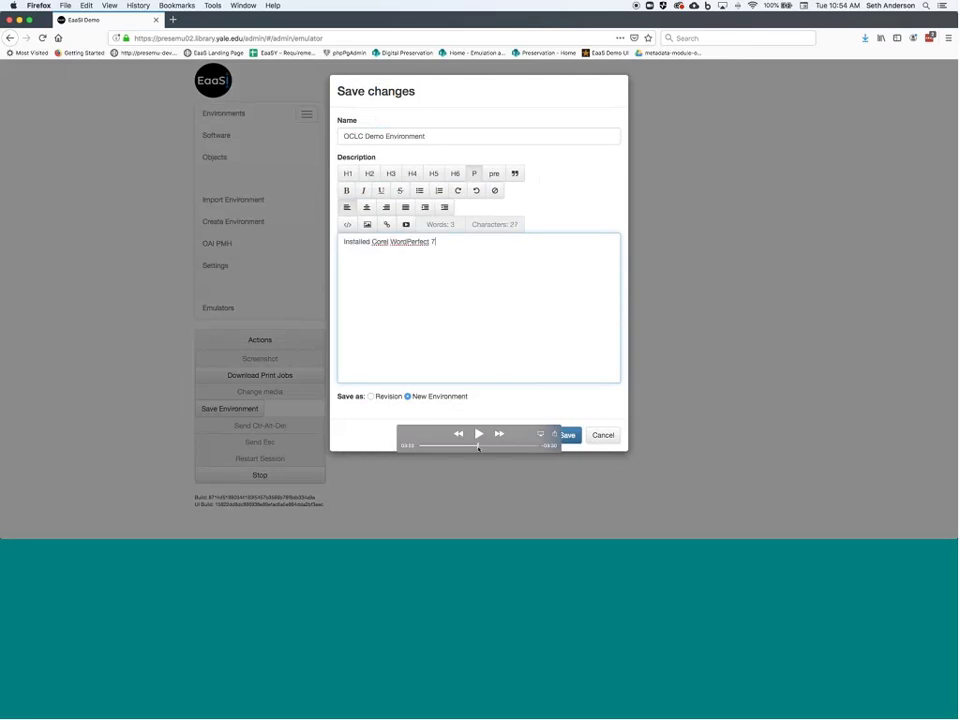
click(568, 435)
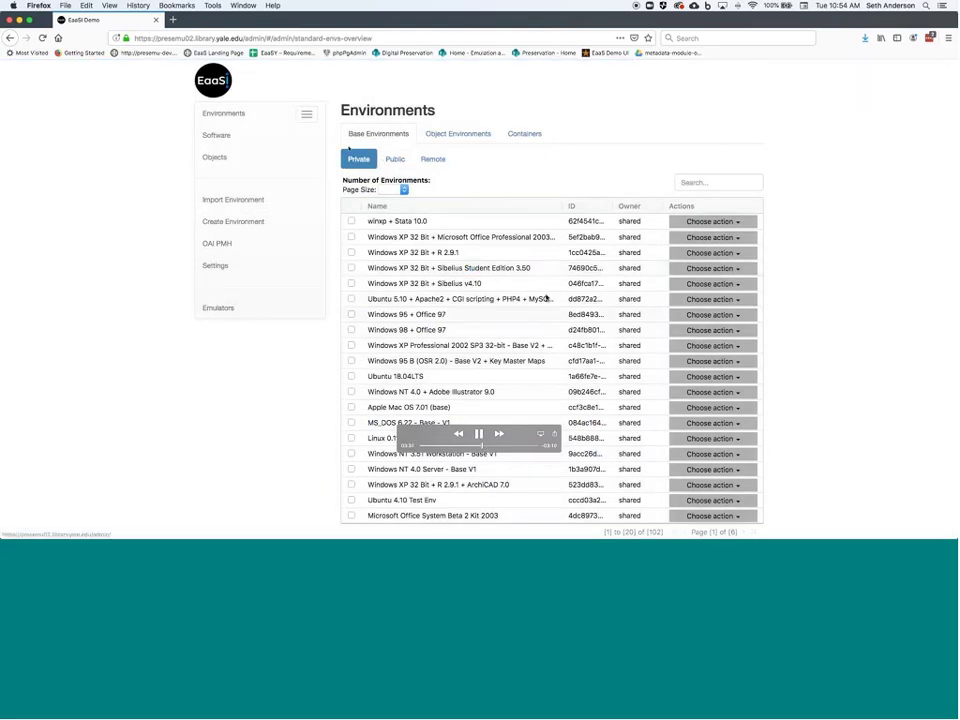
- Search the private environments for "oclc" and replicate the OCLC Demo Environment to the public environments
click(716, 180)
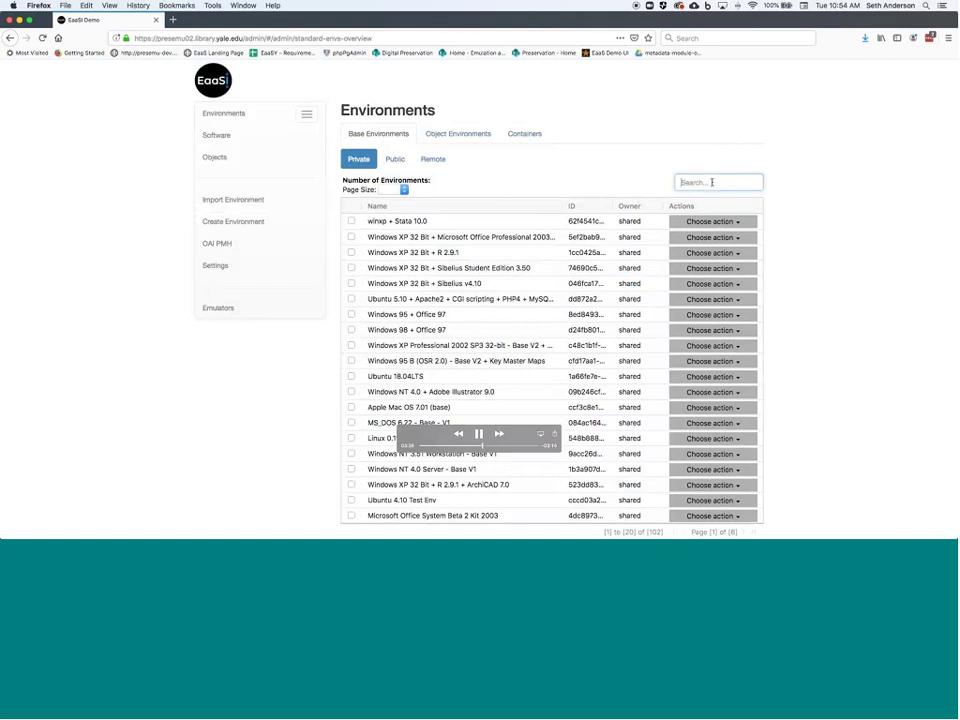
text(oclc)
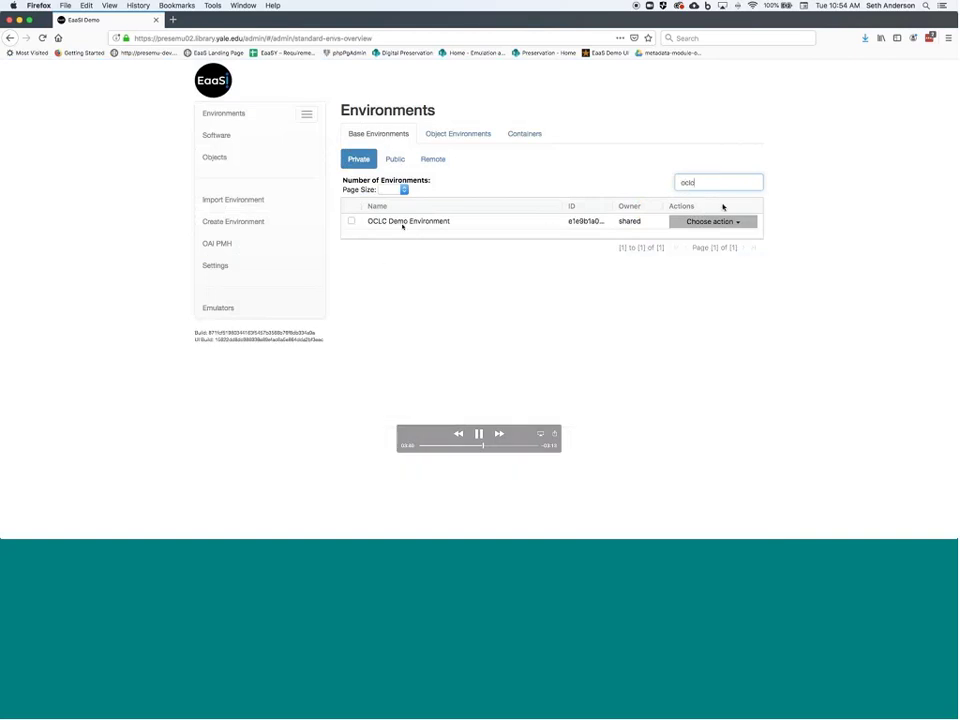
click(722, 221)
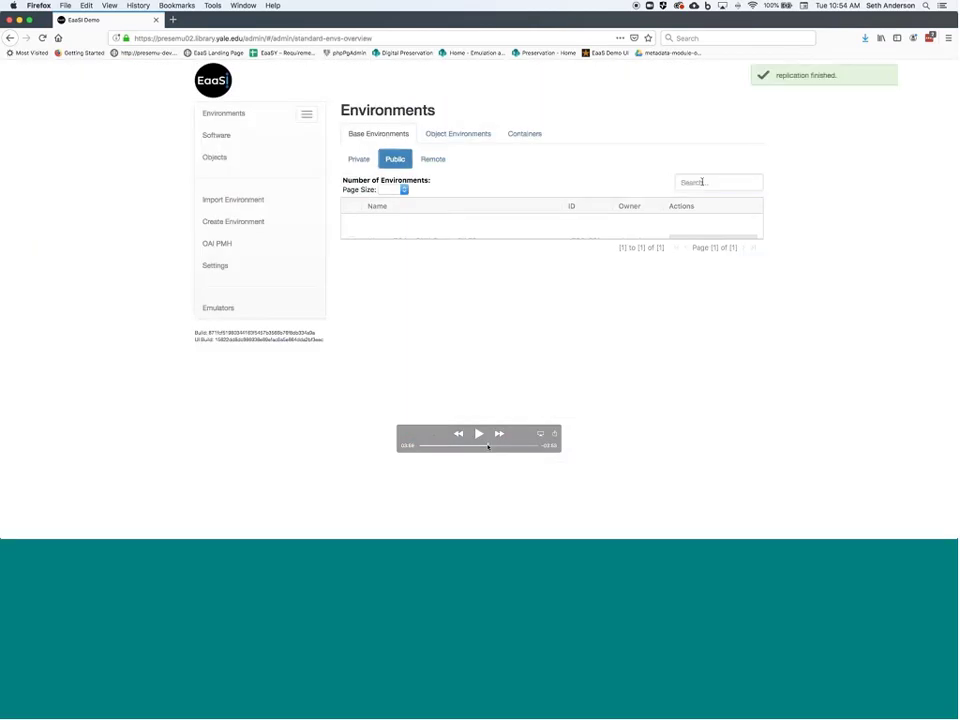
- Play the recording on past the Metadata Harvesting page and image import, and rewind it to the public environments list
key(space)
click(479, 434)
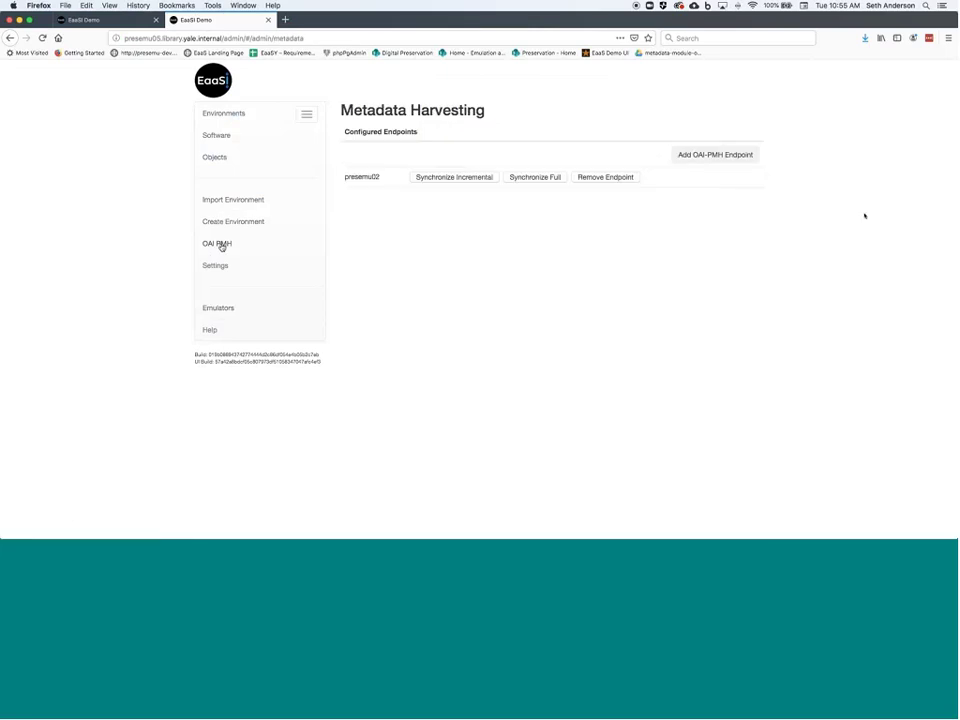
click(481, 435)
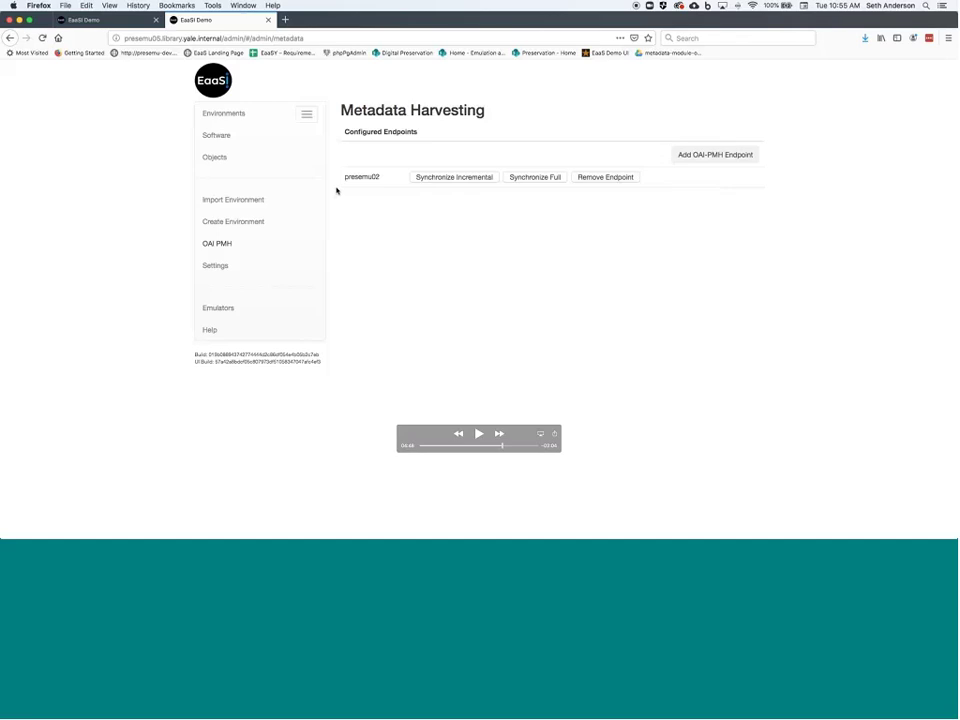
key(space)
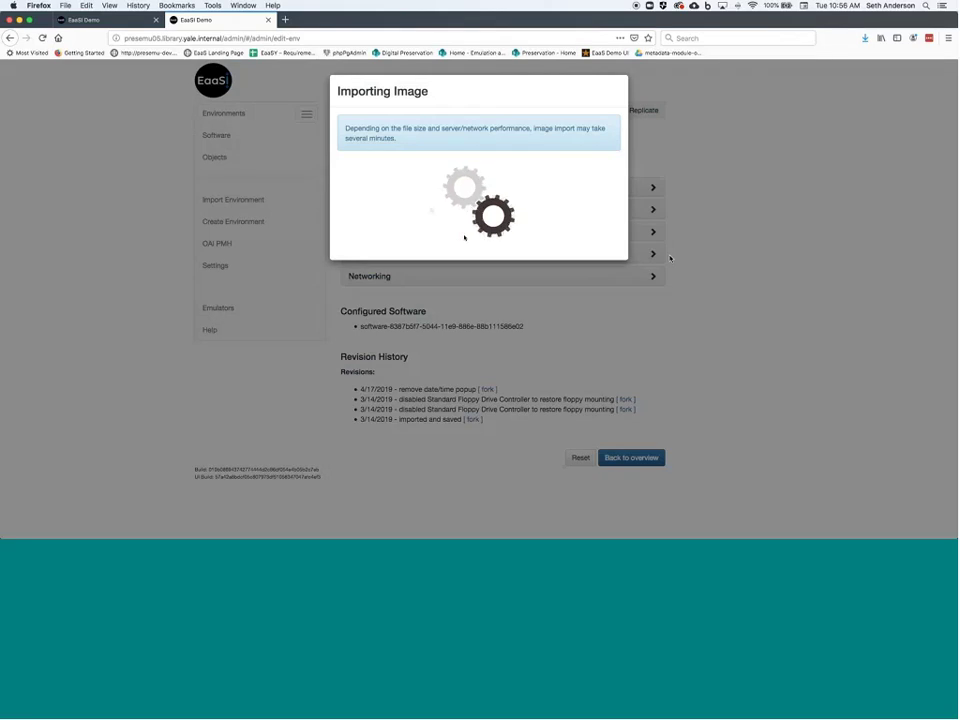
mouse_move(640, 455)
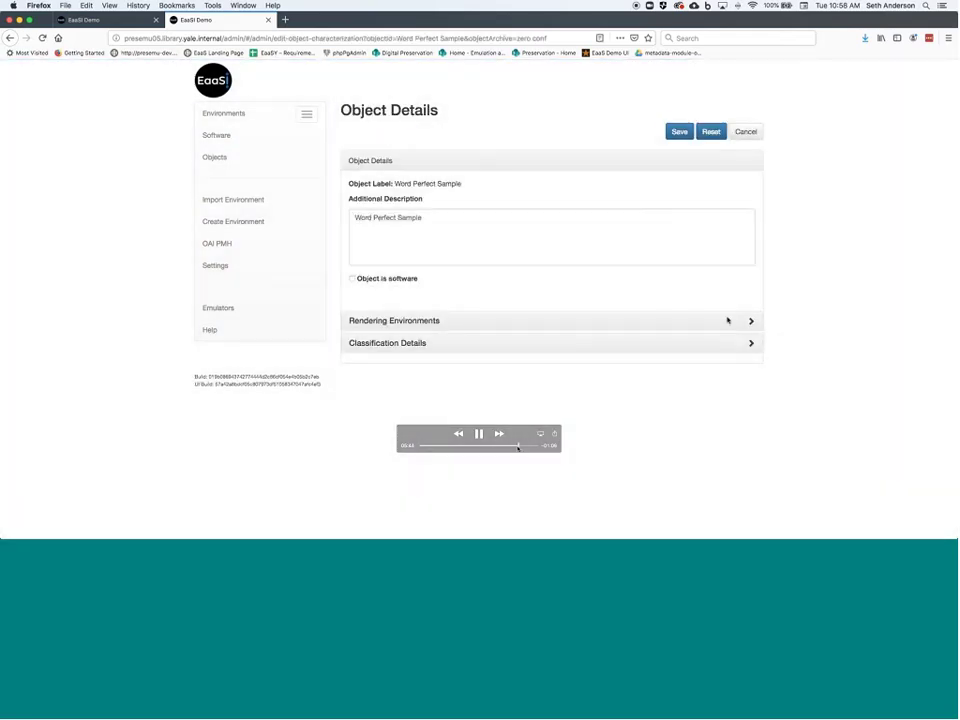
drag(521, 447, 514, 447)
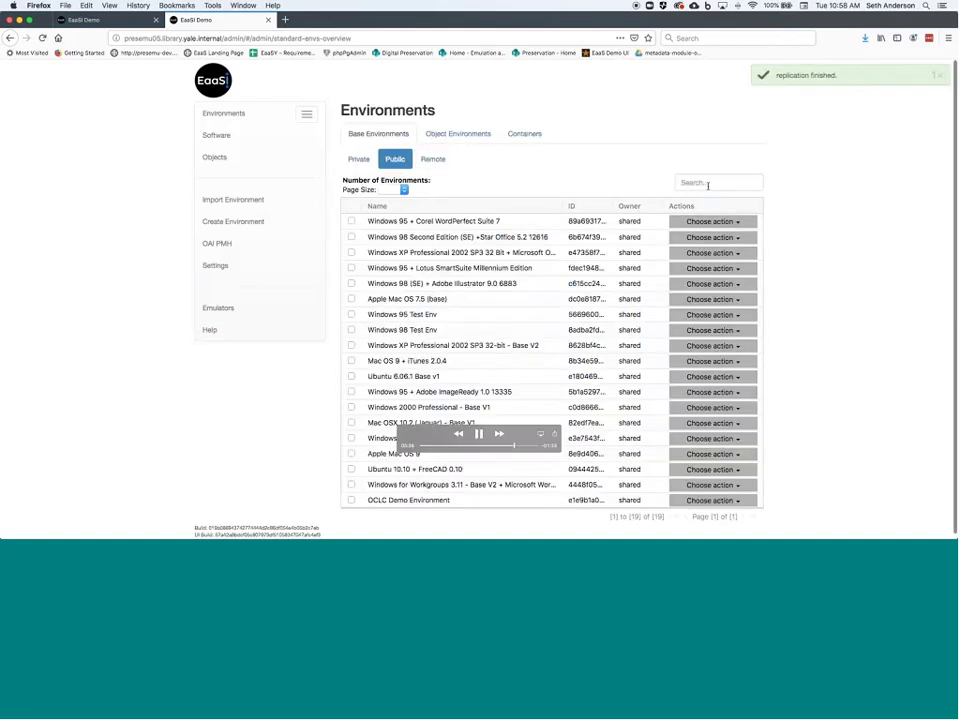
- Search the public environments for "oclc"
click(706, 185)
text(oclc)
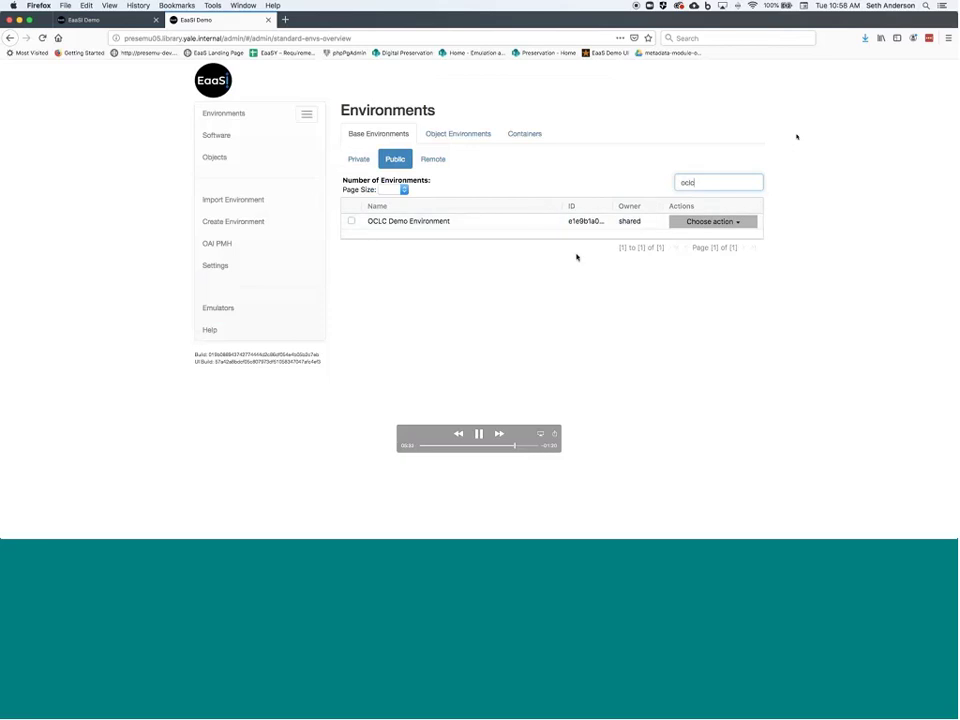
- Open the object details of Word Perfect Sample from the Local Object Archive
click(214, 157)
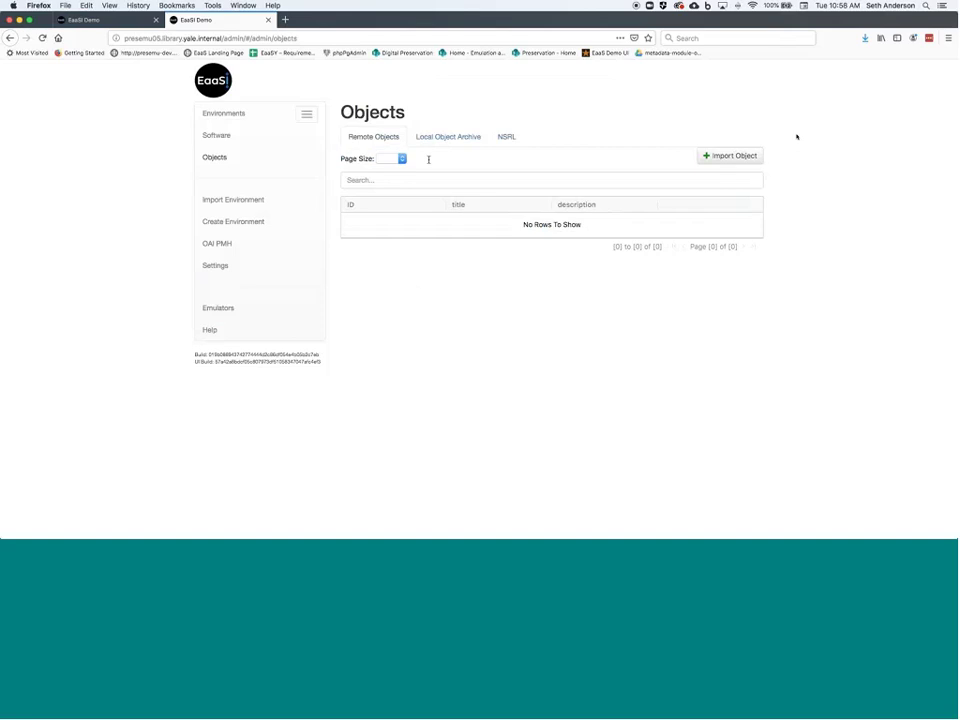
click(433, 140)
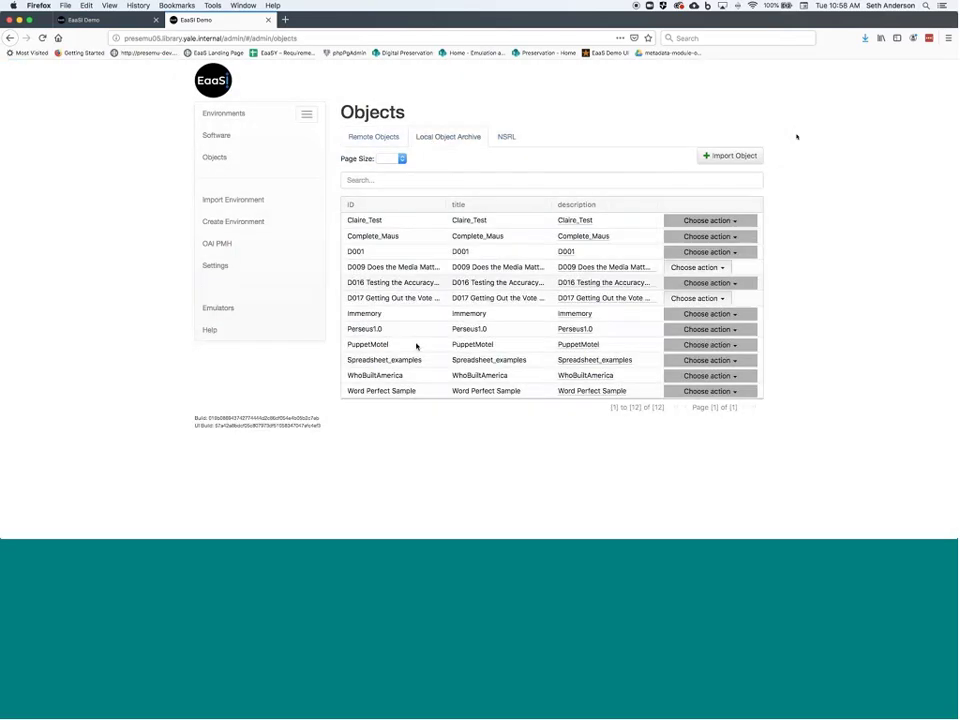
click(735, 392)
click(724, 408)
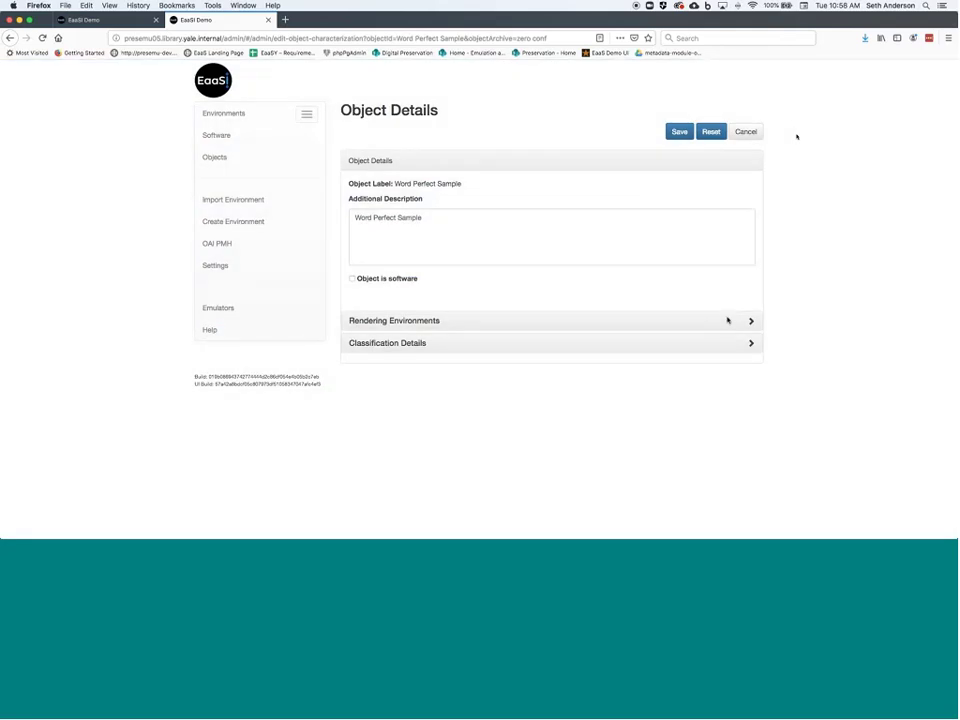
- Add OCLC Demo Environment as a rendering environment for the Word Perfect Sample object and run it
click(727, 320)
click(715, 355)
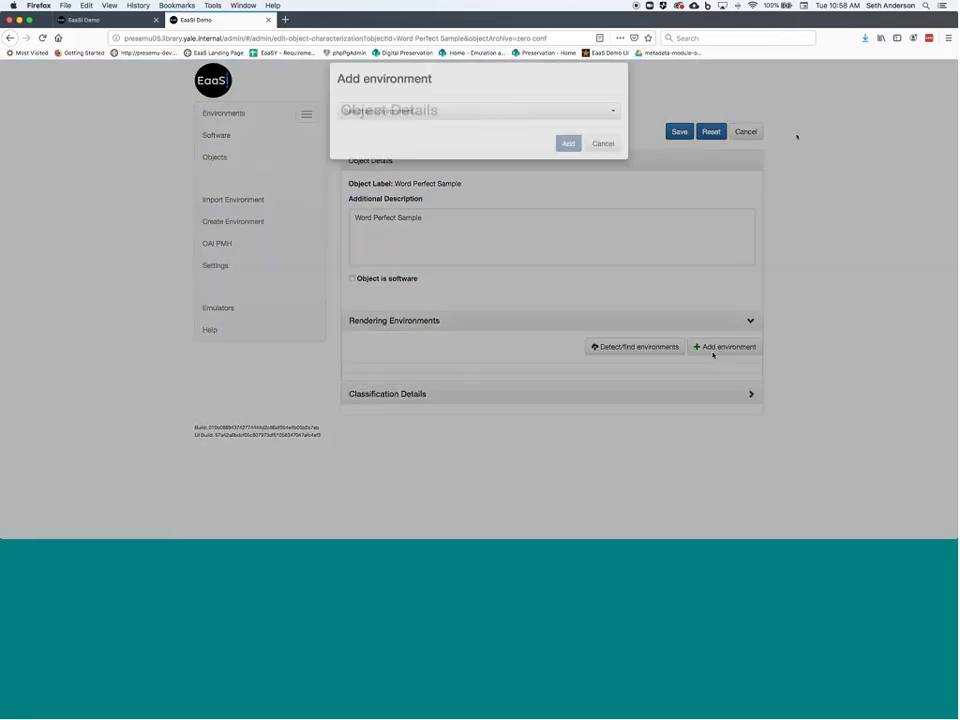
click(468, 123)
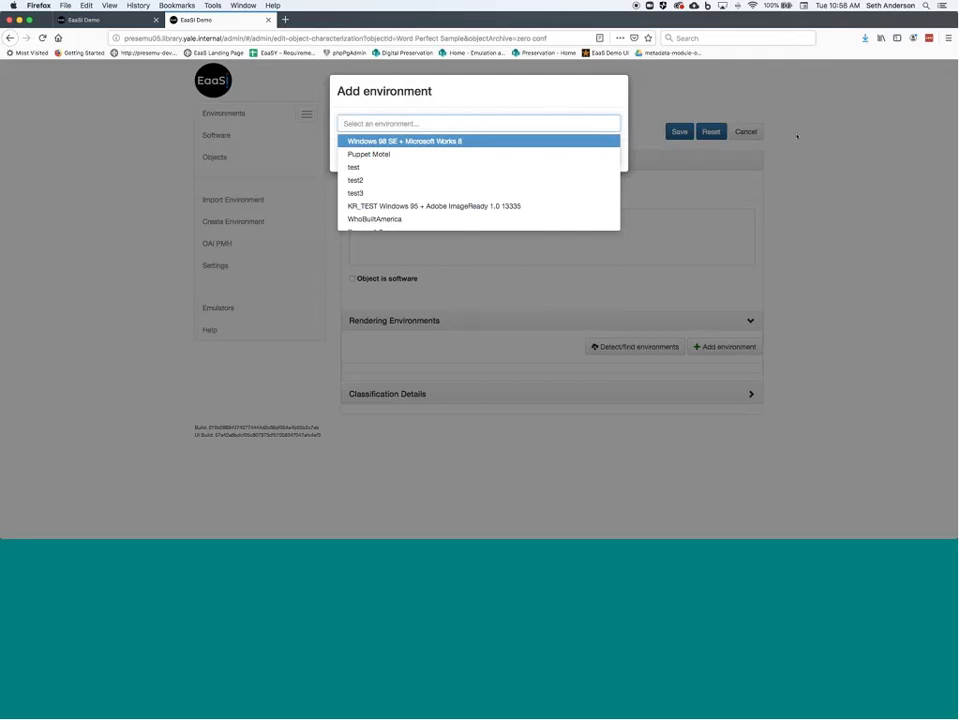
text(oclc)
click(459, 140)
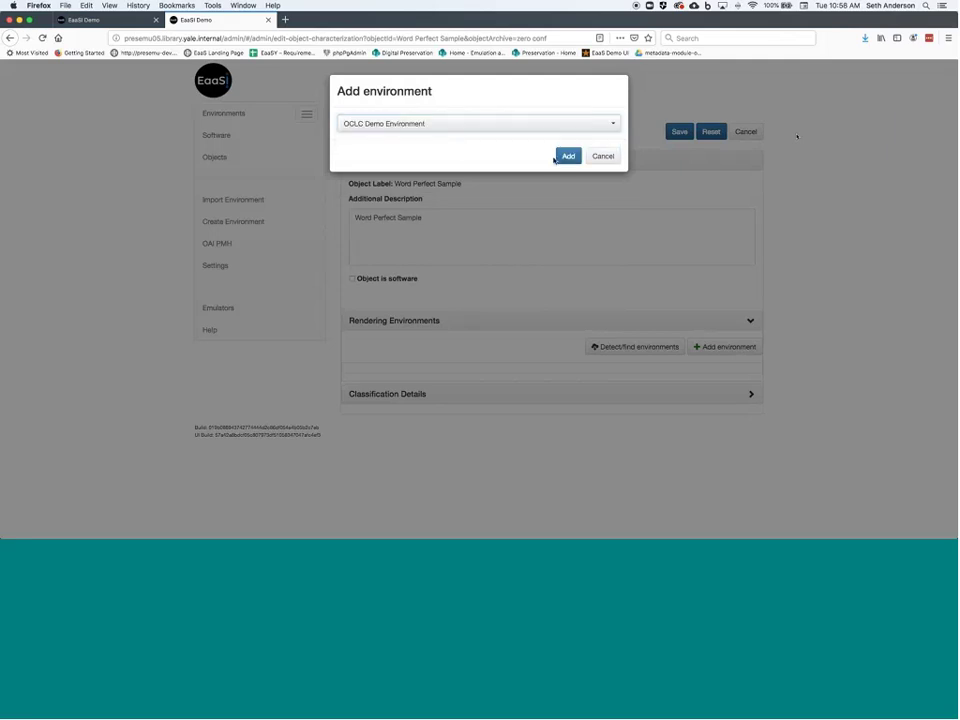
click(565, 156)
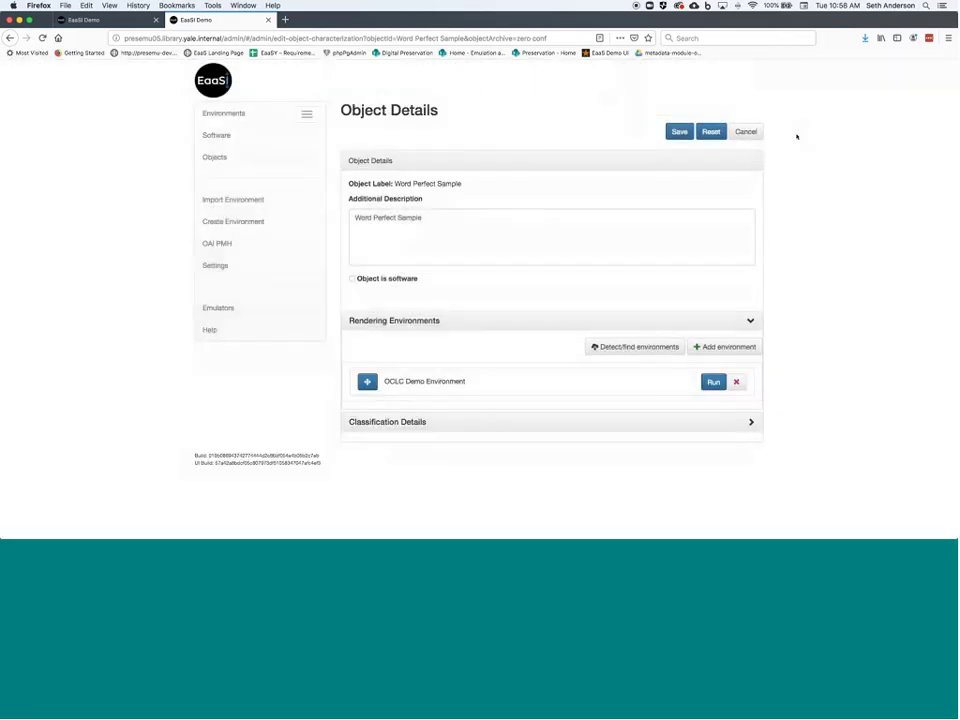
click(713, 383)
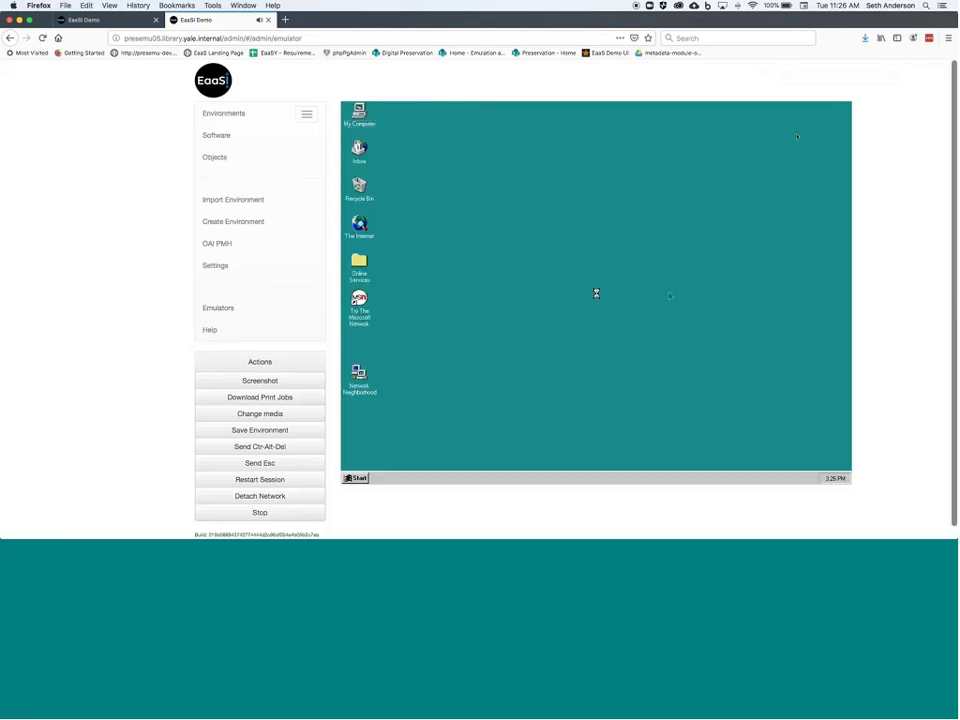
- Open testWordPerfect_42.wpd from the emulated computer's Cdrom (D:) drive, converting it from the WordPerfect 4.2 format
click(598, 298)
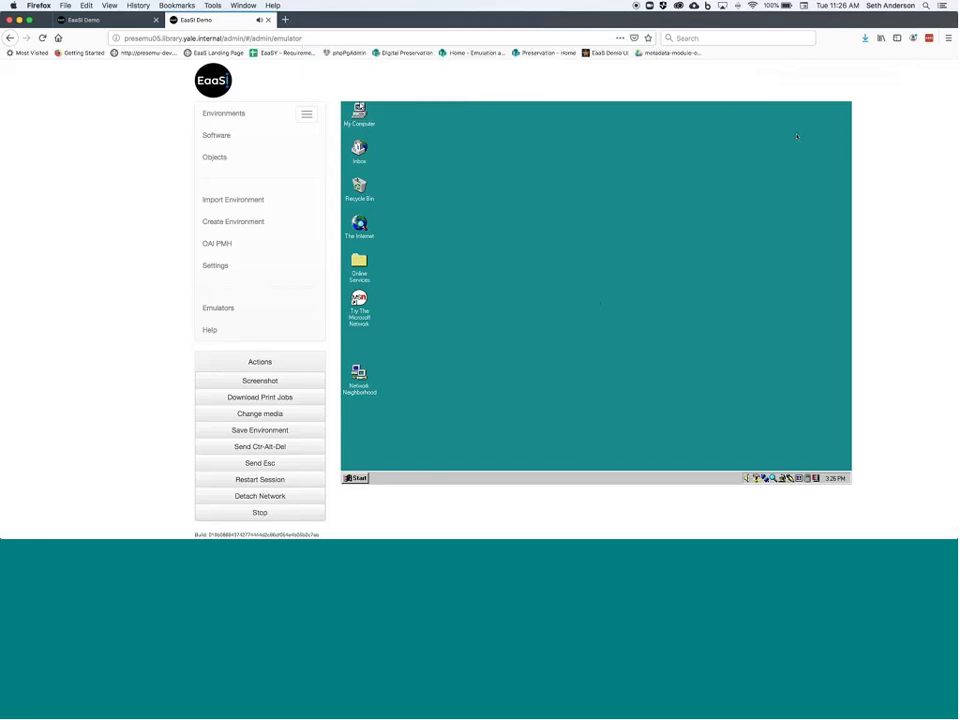
click(360, 113)
double_click(360, 113)
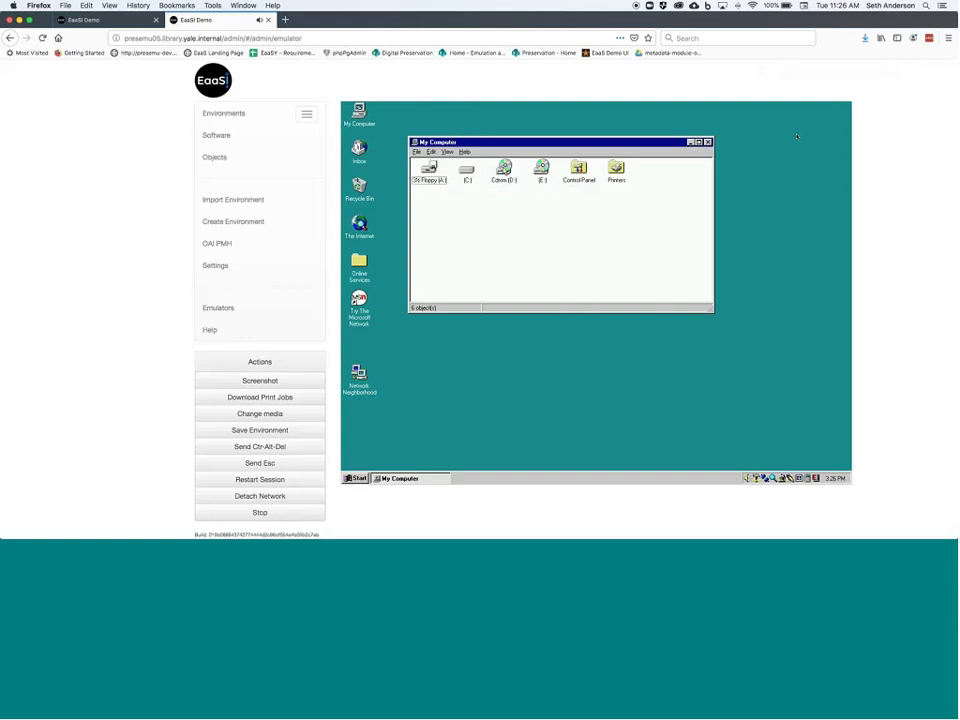
click(504, 168)
double_click(504, 168)
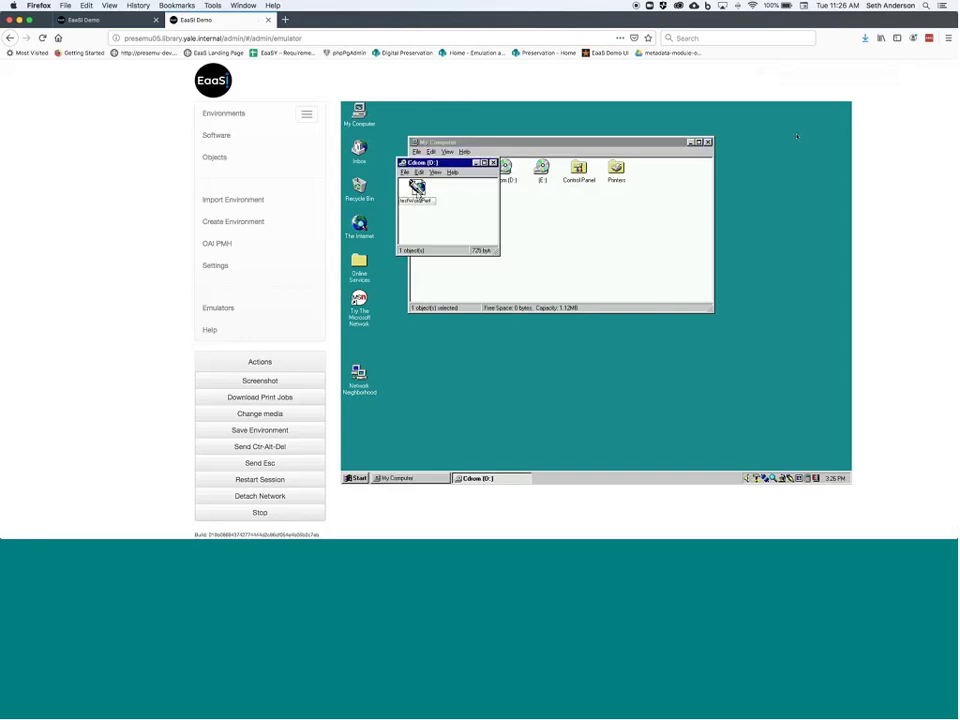
double_click(417, 189)
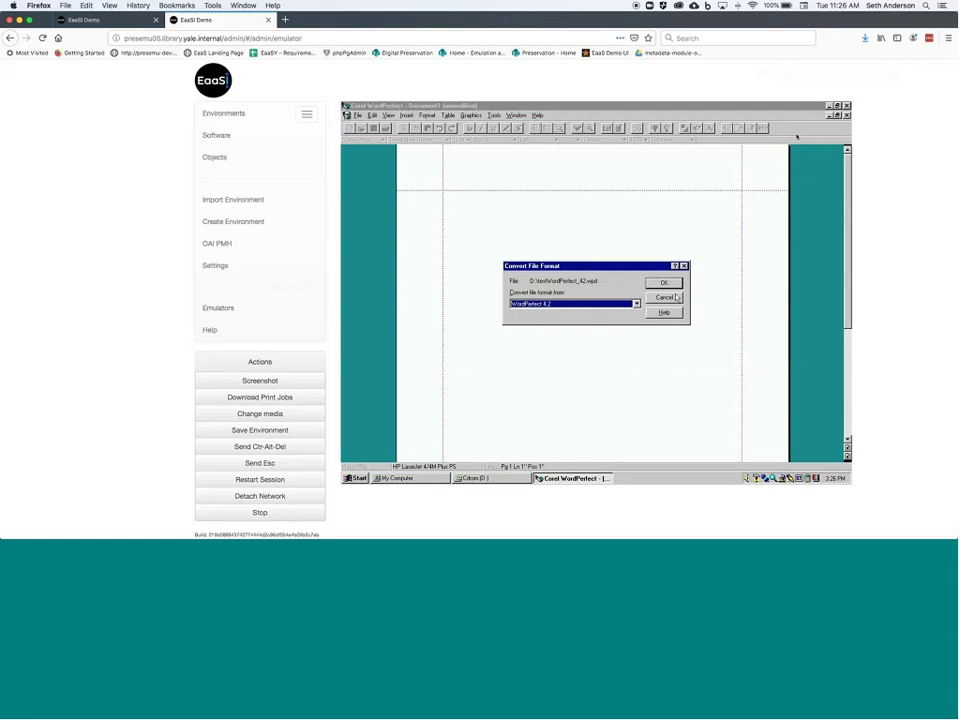
click(671, 281)
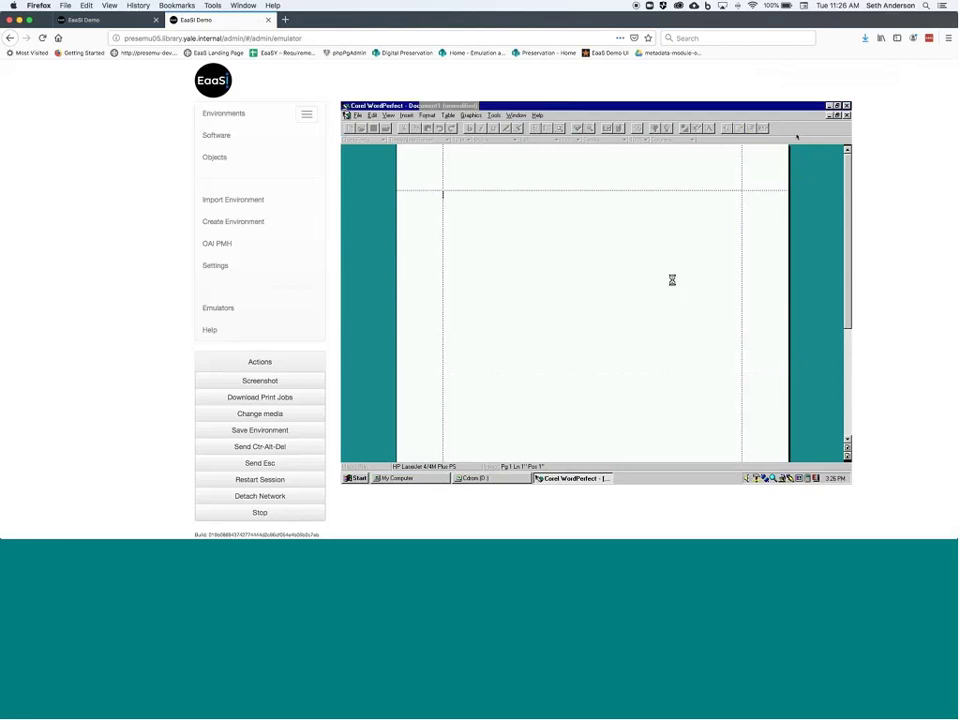